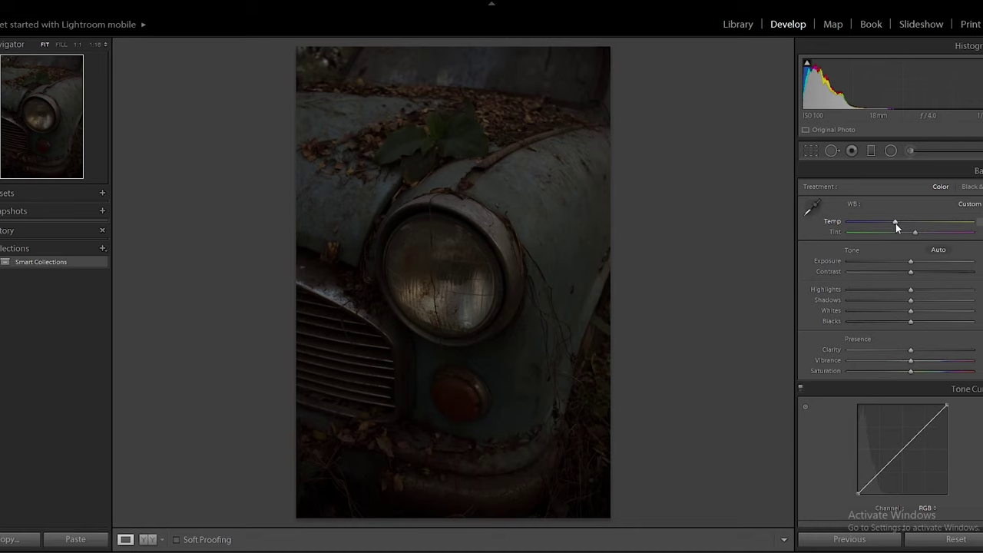
Undo the temperature change, then raise Exposure, lower Highlights, lift Shadows and reduce Saturation
key("ctrl+z")
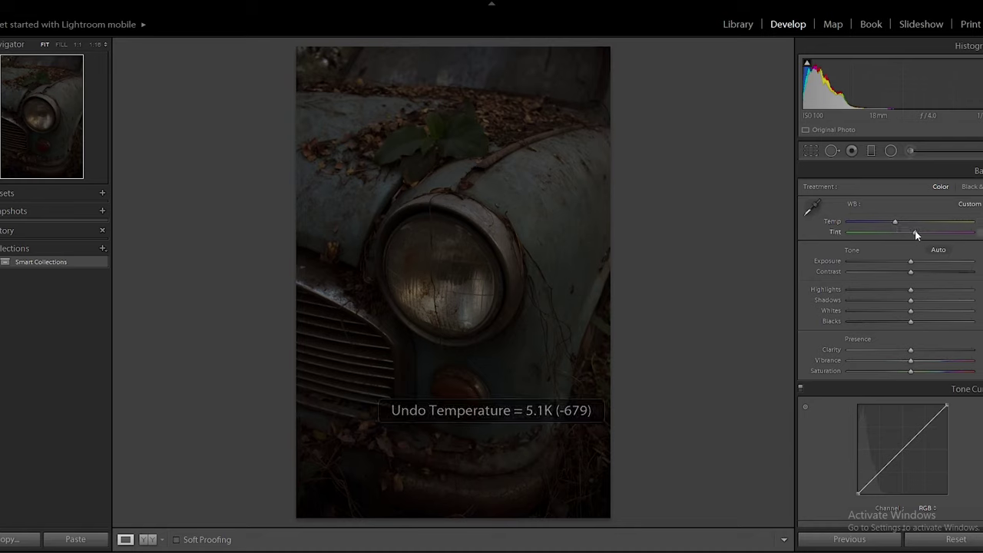
left_click_drag(910, 260, 924, 260)
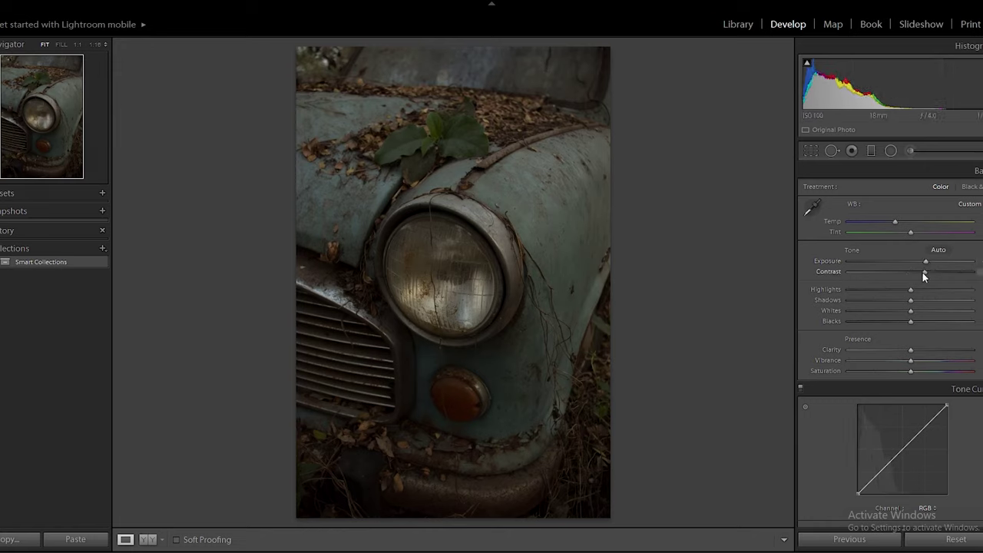
left_click_drag(910, 289, 898, 288)
left_click_drag(910, 300, 924, 300)
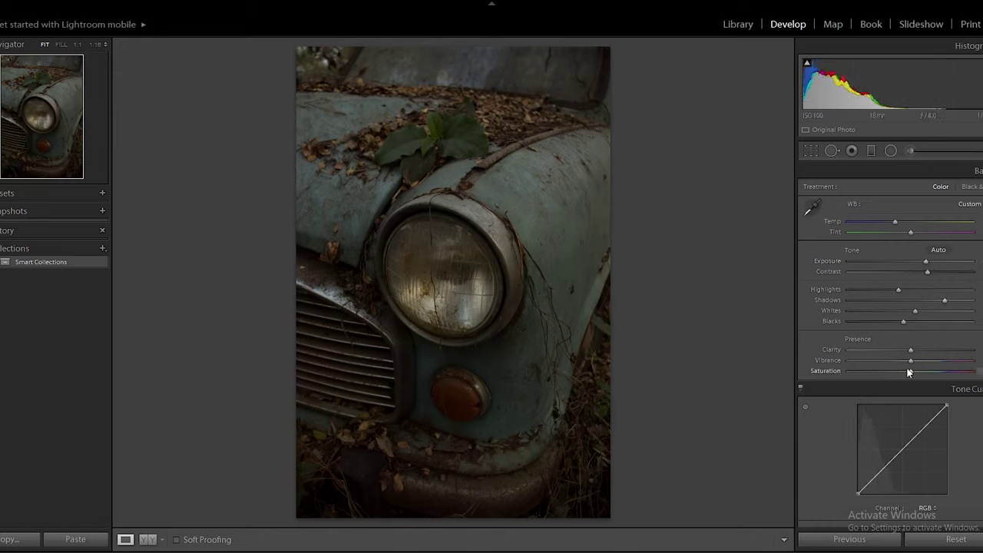
left_click_drag(902, 371, 897, 371)
Pull a lower tone curve point down to deepen the car photo's darks
scroll(924, 370, "down", 2)
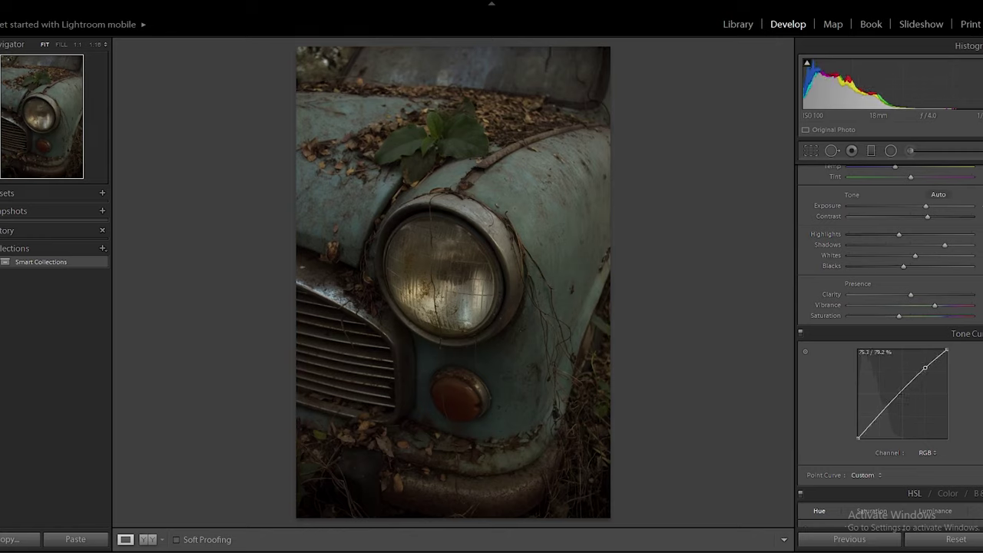
left_click_drag(886, 407, 886, 412)
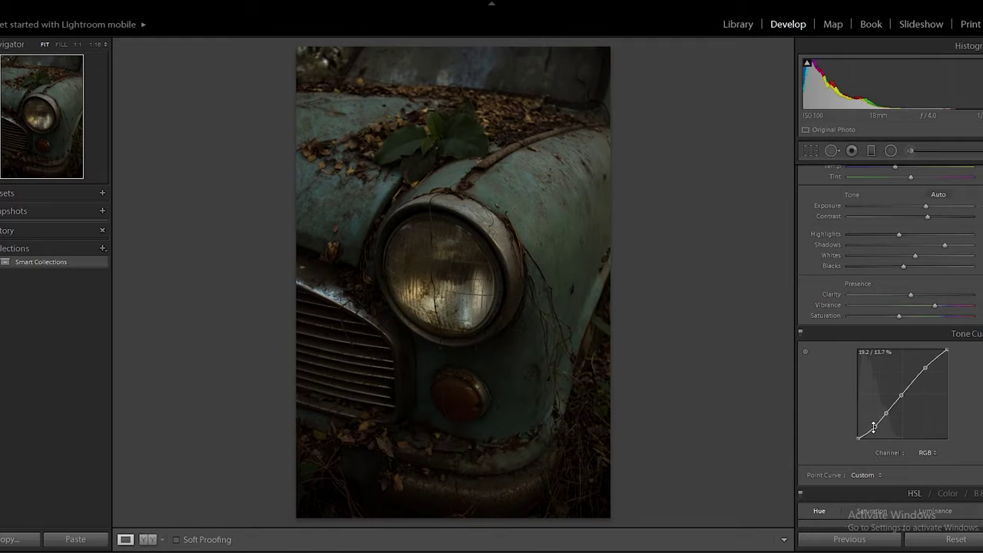
key("ctrl+z")
left_click_drag(887, 412, 884, 415)
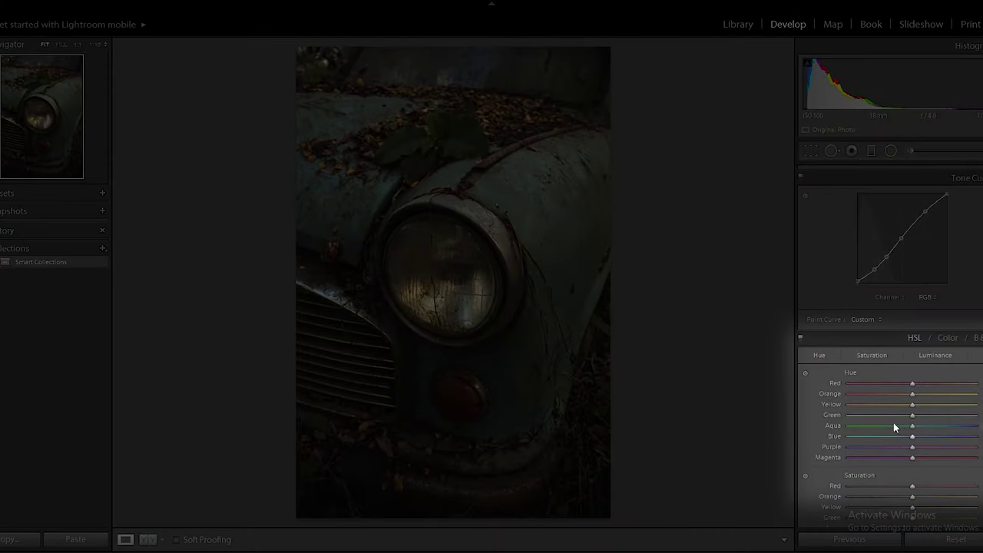
Shift the Aqua and Green hue sliders toward teal, then move to the Luminance sliders
left_click_drag(912, 426, 955, 435)
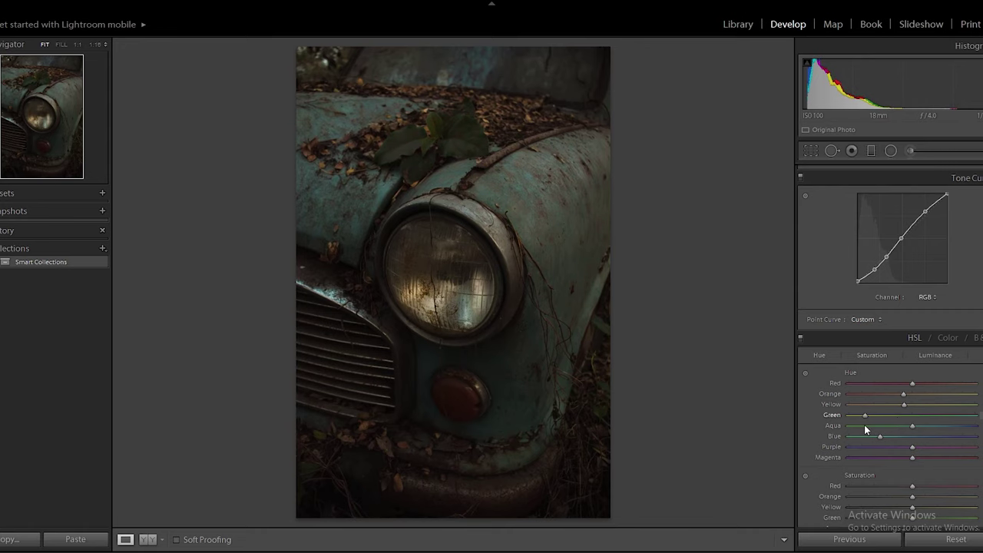
mouse_move(865, 424)
left_mouse_down()
mouse_move(980, 439)
mouse_move(966, 443)
left_mouse_up()
left_click(871, 354)
left_click(935, 355)
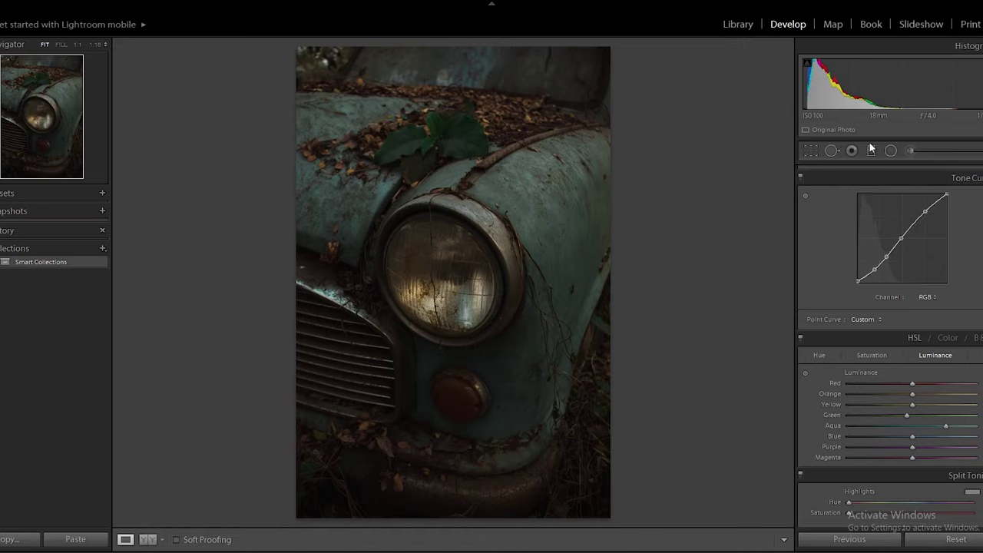
Add two graduated filters over the car and a rotated radial filter on the headlight with adjusted shadows
left_click(871, 151)
left_click_drag(422, 484, 475, 202)
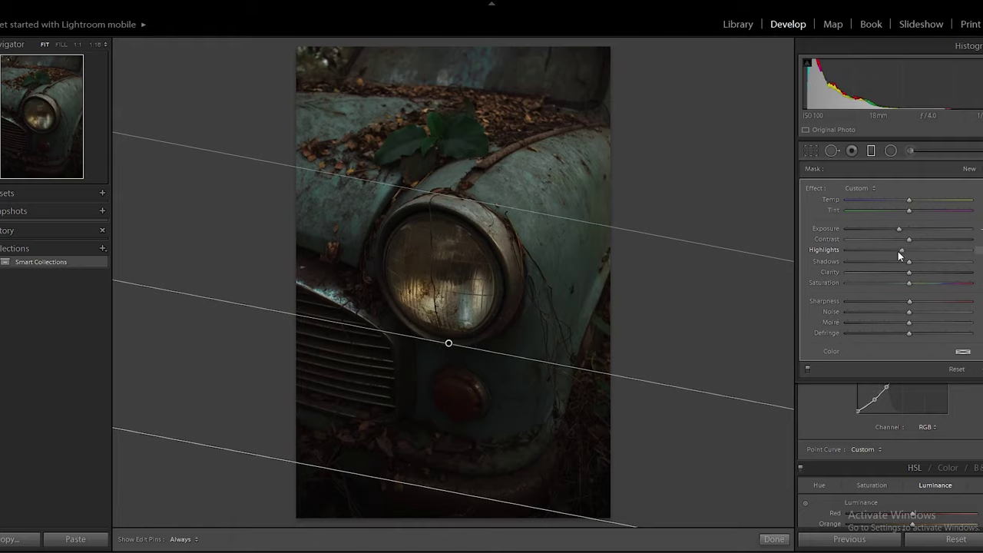
left_click_drag(575, 69, 482, 296)
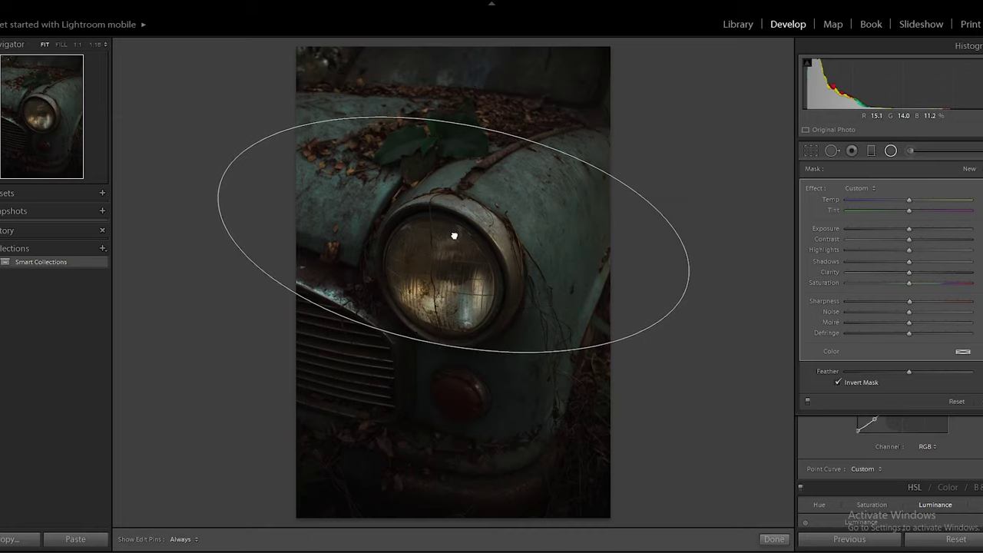
left_click_drag(677, 221, 658, 93)
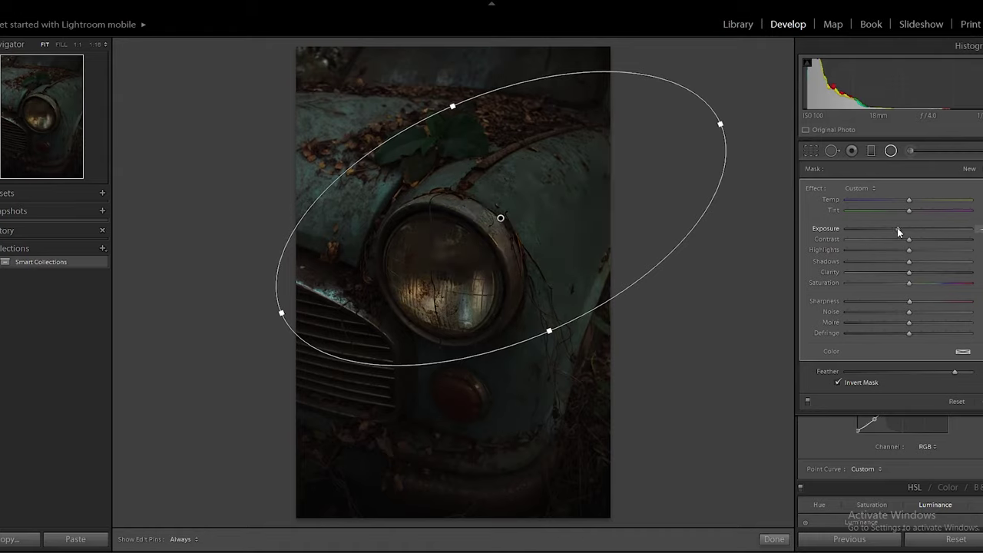
left_click_drag(909, 261, 922, 262)
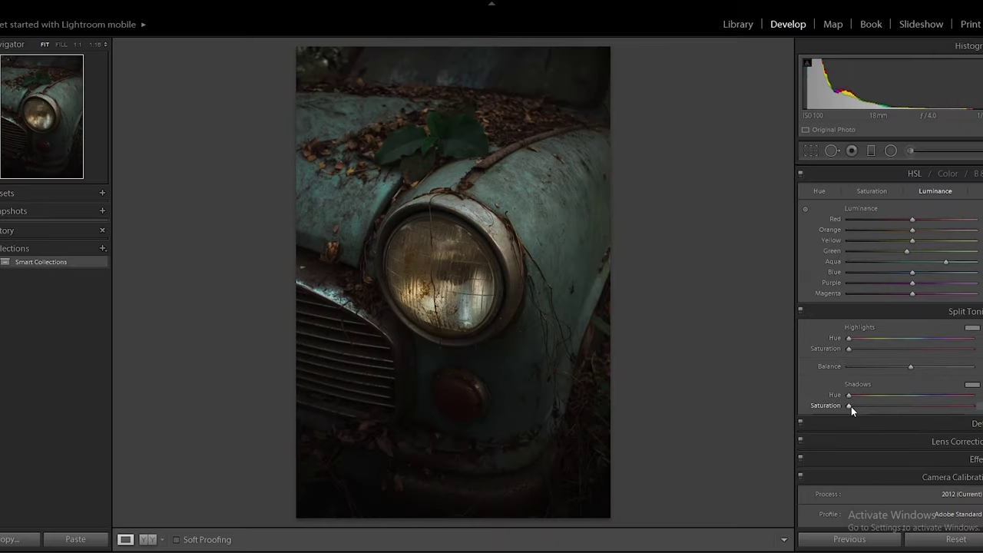
Raise the Split Toning shadows saturation to tint the car's shadows
mouse_move(850, 406)
left_mouse_down()
mouse_move(877, 407)
mouse_move(863, 408)
left_mouse_up()
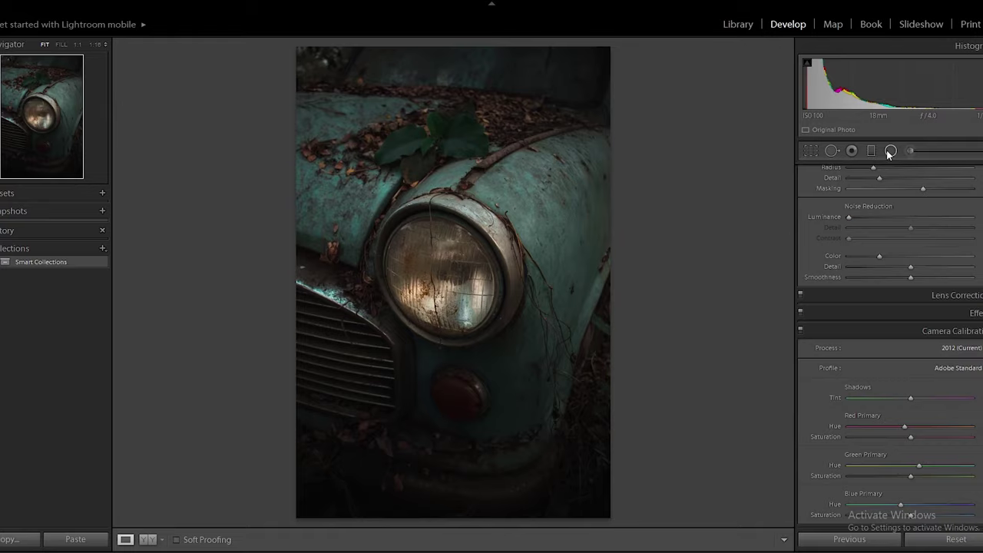
Fit a radial filter over the headlight rim and raise its brightness
left_click(891, 151)
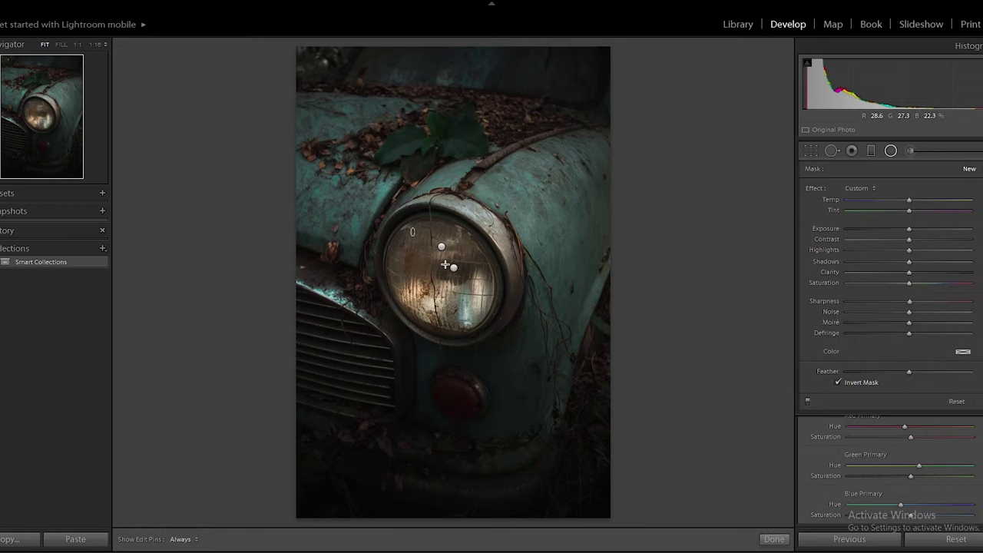
left_click_drag(470, 286, 470, 292)
left_click_drag(407, 227, 440, 272)
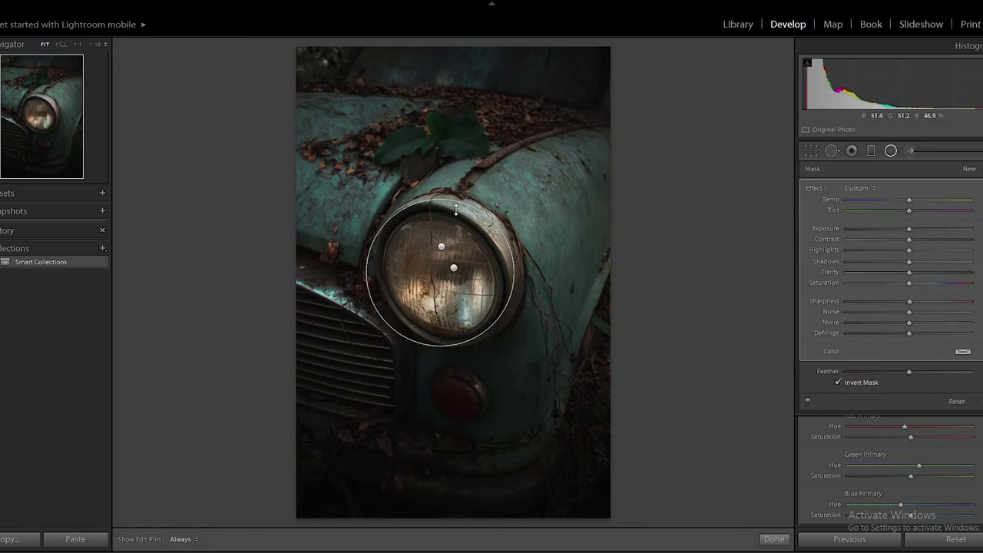
left_click_drag(511, 276, 478, 320)
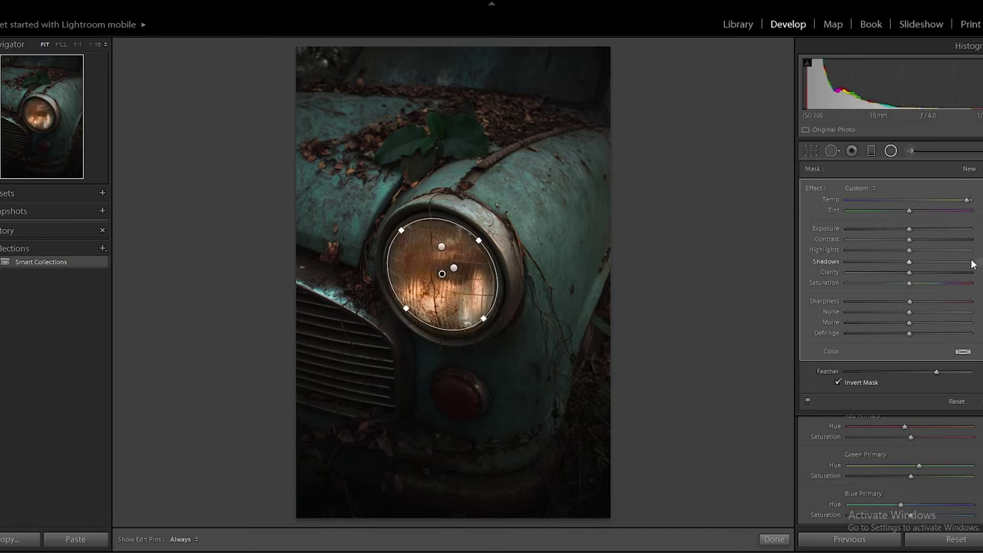
left_click_drag(912, 232, 926, 232)
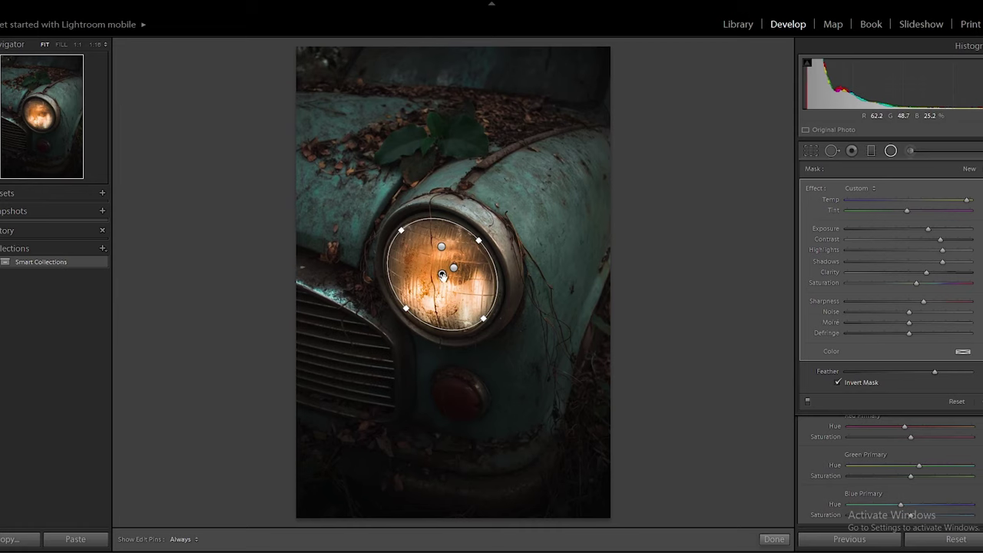
Duplicate the headlight filter, brighten it further and give it a warm tint colour
right_click(442, 275)
left_click(474, 283)
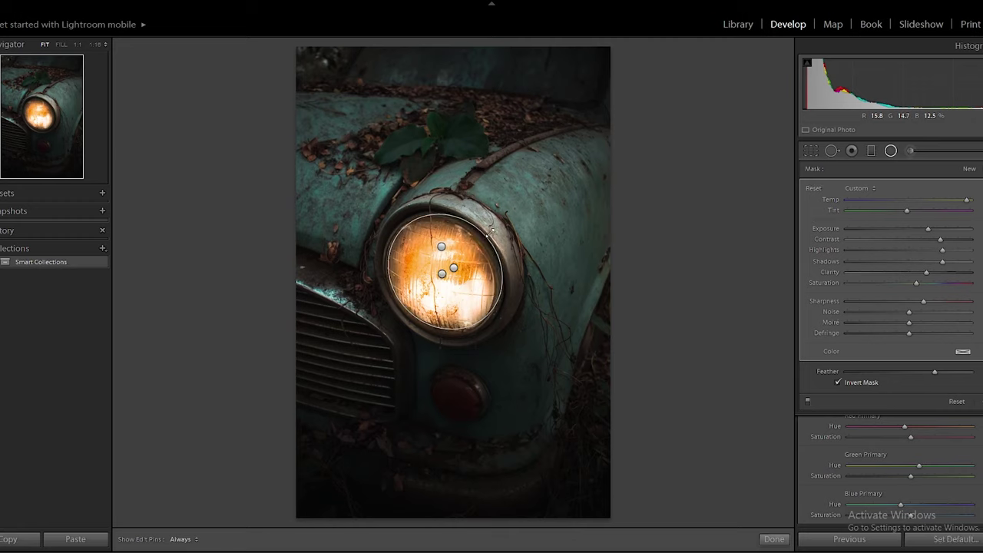
left_click_drag(926, 228, 930, 229)
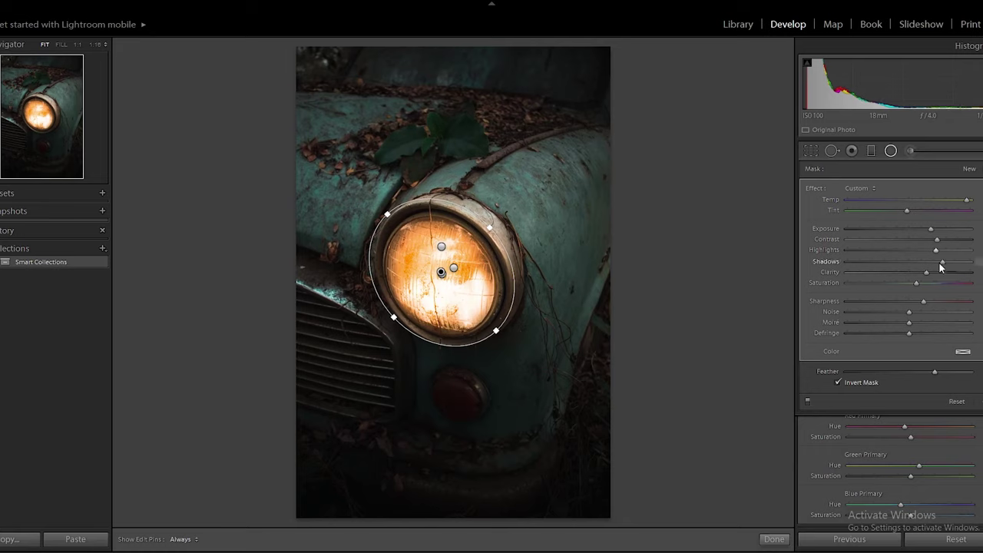
left_click(964, 353)
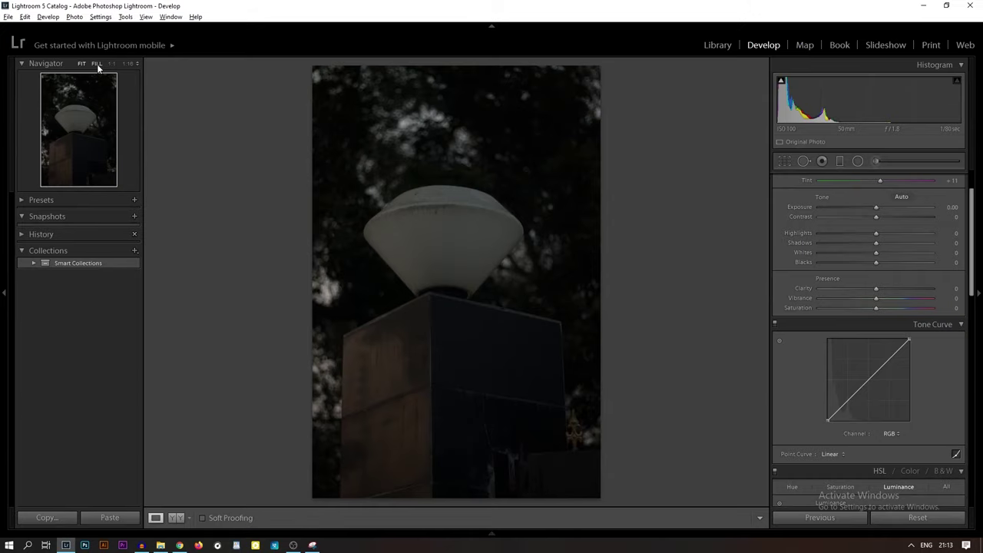
Inspect the lamp post up close, fit it to view, and sample white balance from a neutral spot
left_click(97, 64)
mouse_move(459, 190)
left_mouse_down()
mouse_move(490, 255)
mouse_move(499, 401)
mouse_move(493, 375)
left_mouse_up()
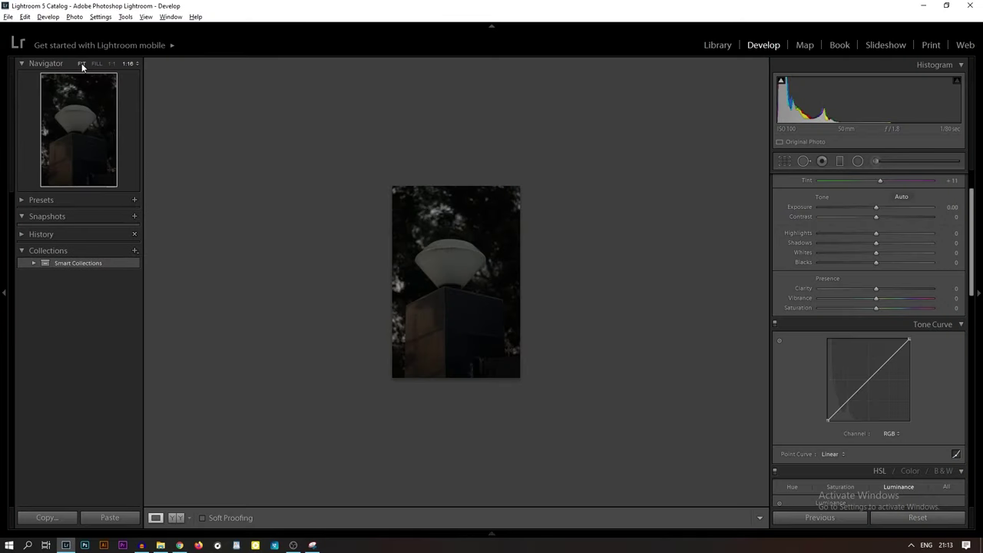
left_click(81, 64)
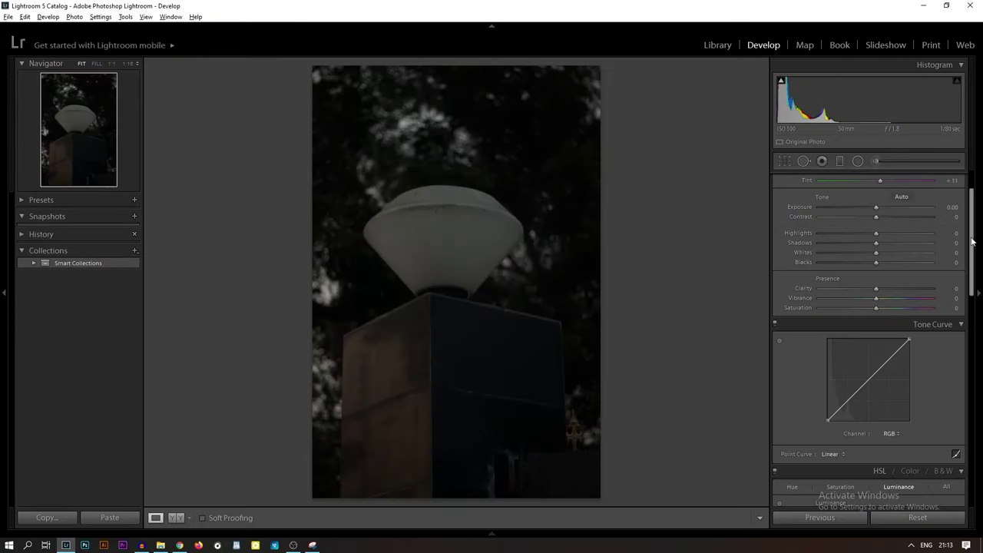
scroll(849, 201, "up", 2)
left_click(787, 215)
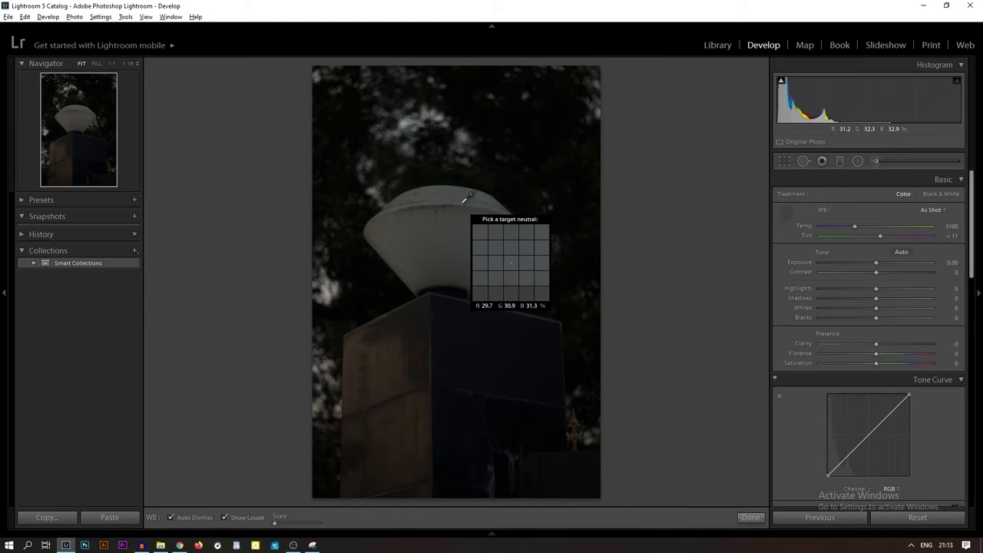
key("Escape")
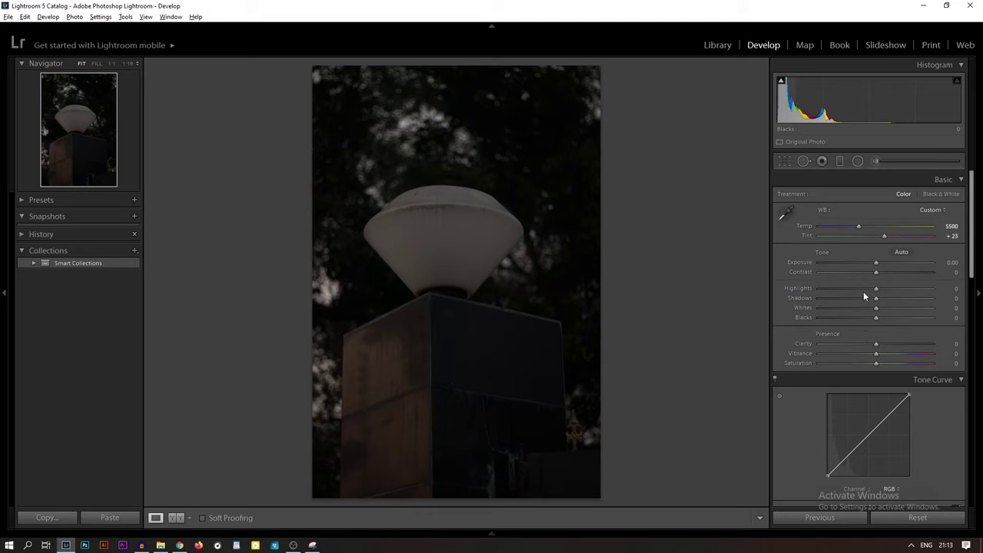
Raise Exposure to +1.24 with lifted shadows and raise a tone curve point
left_click_drag(875, 274, 881, 271)
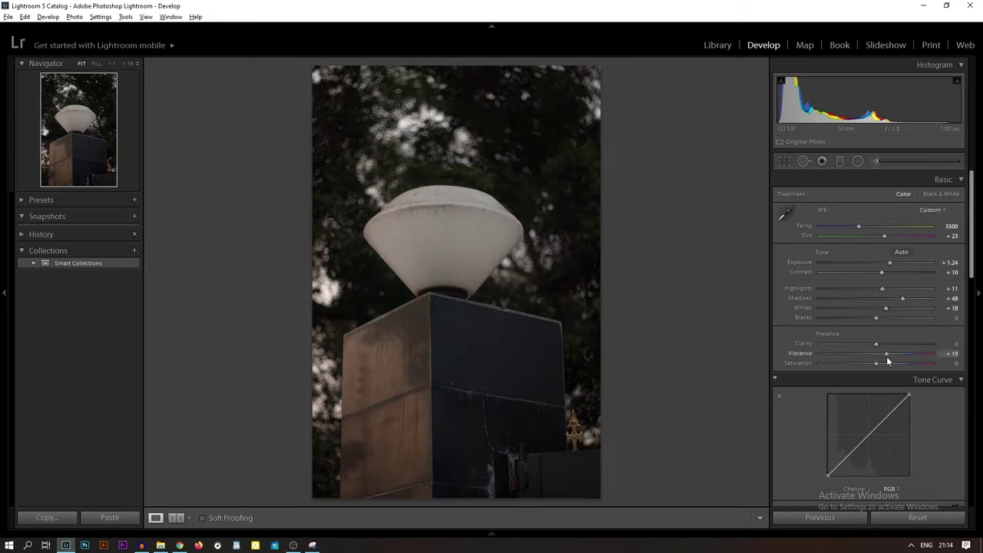
scroll(873, 363, "down", 3)
left_click_drag(894, 296, 895, 292)
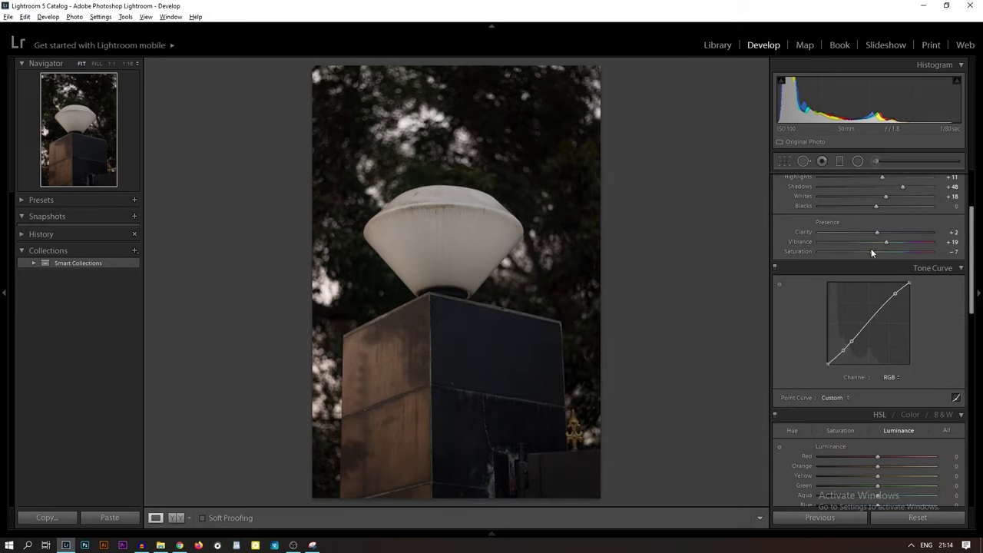
key("m")
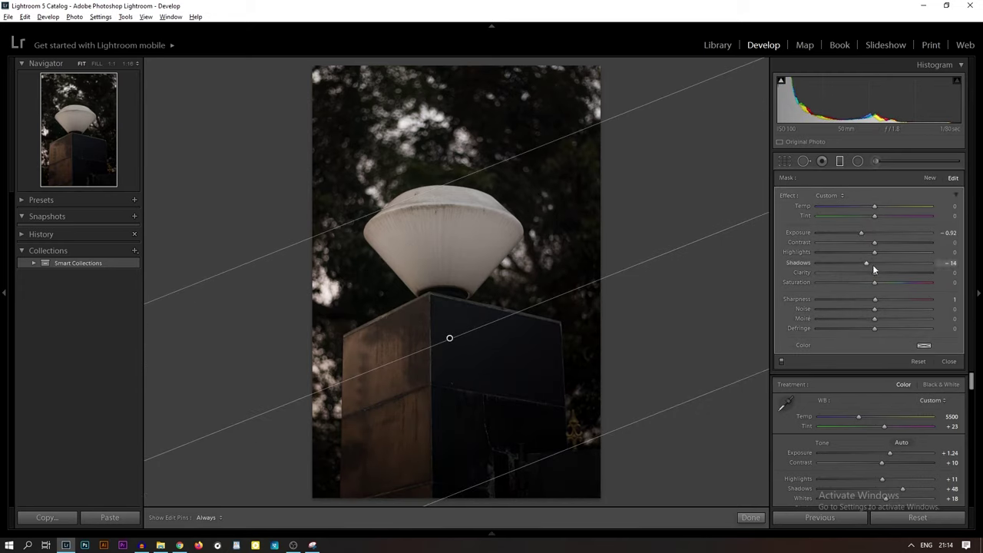
Replace the graduated filter with an inverted radial filter around the lamp, then compare before and after
key("ctrl+z")
key("ctrl+z")
key("ctrl+z")
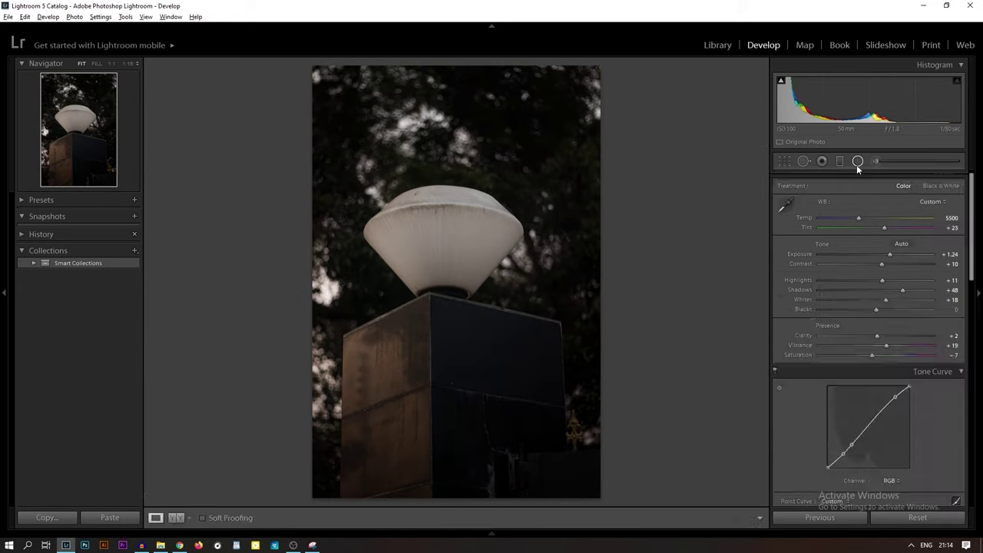
key("ctrl+z")
key("ctrl+z")
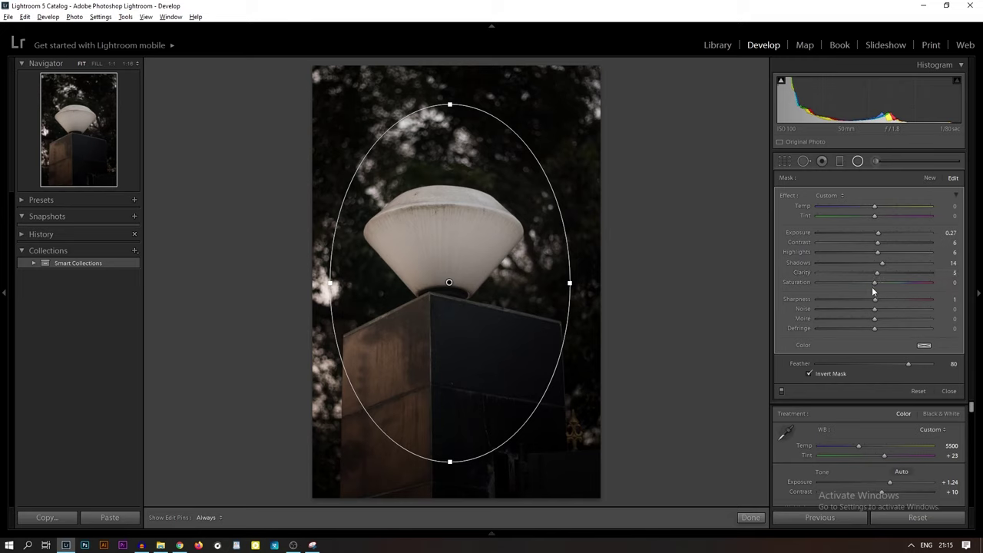
key("ctrl+z")
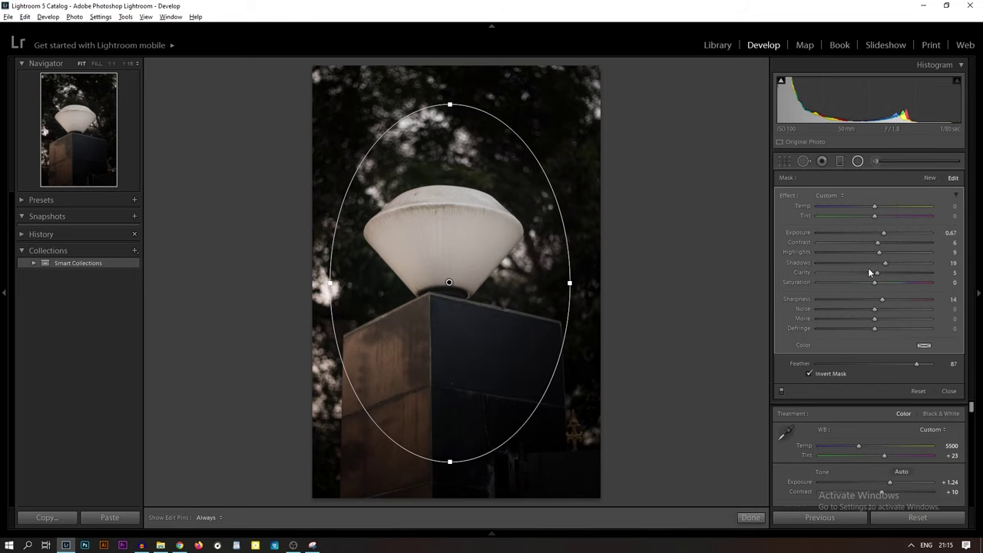
key("shift+m")
key("y")
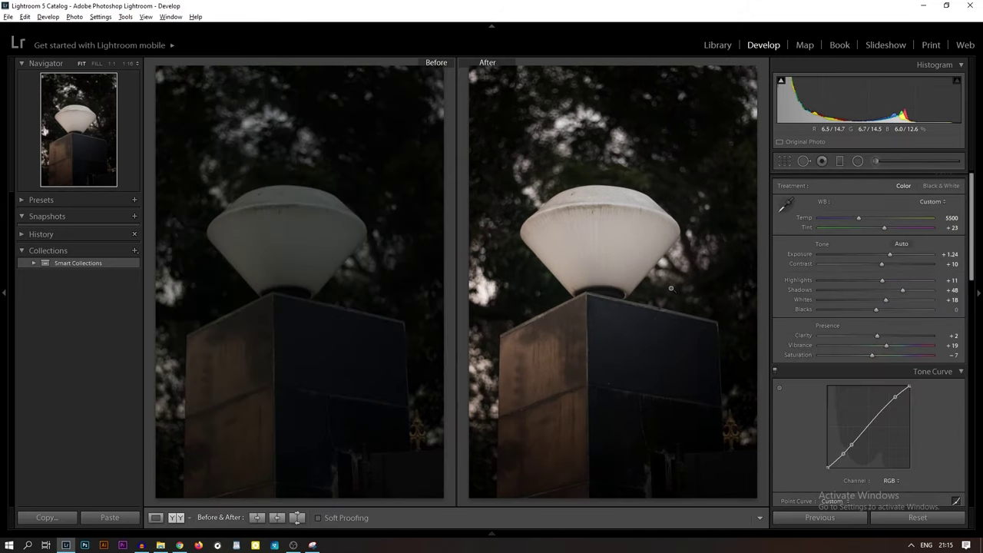
key("y")
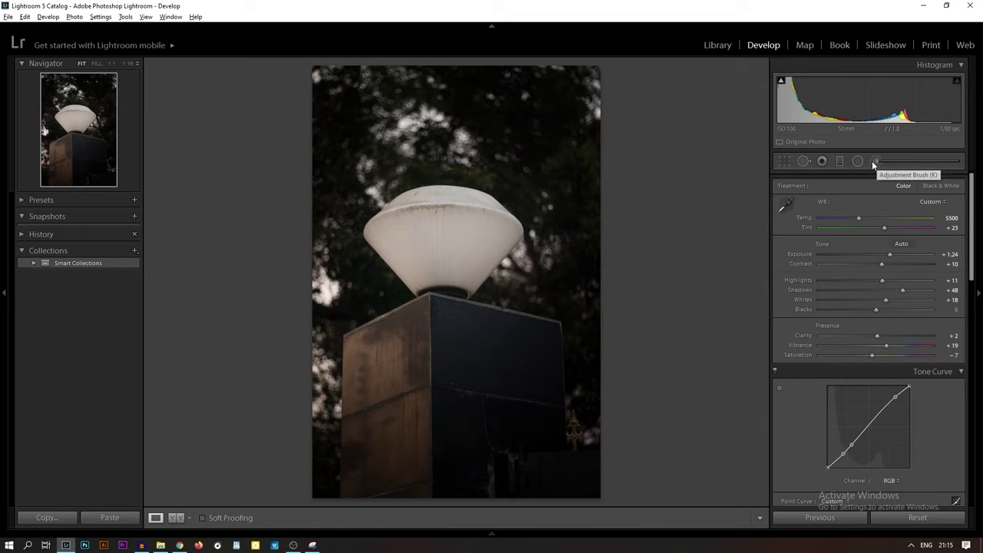
Paint a lower-density adjustment brush mask over the lamp shade, erasing spill along its edge
left_click(874, 161)
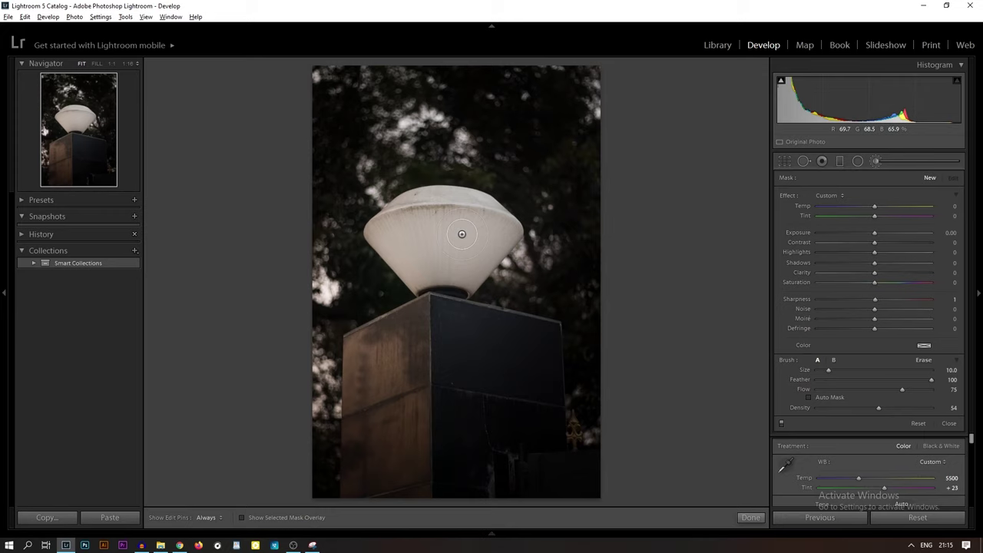
left_click(868, 407)
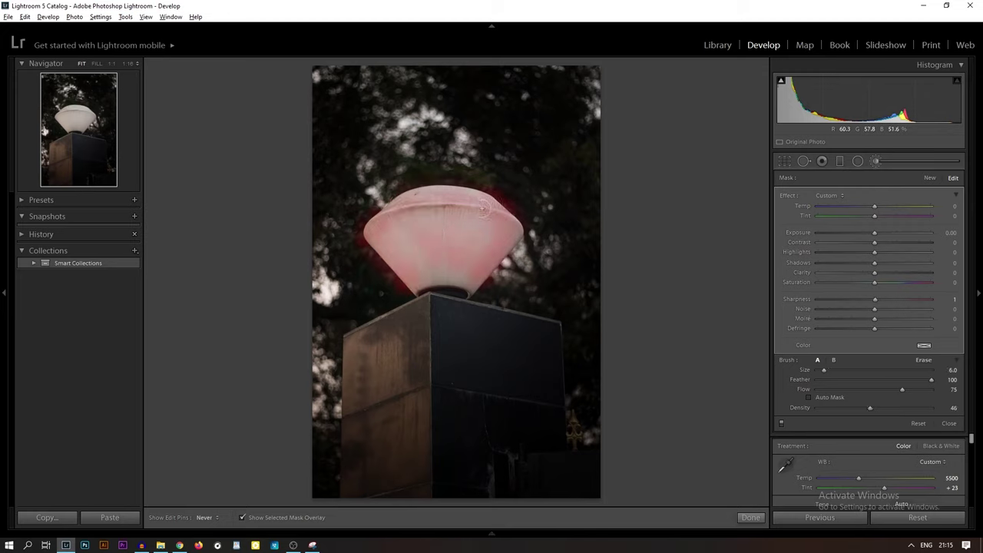
left_click_drag(440, 234, 496, 237)
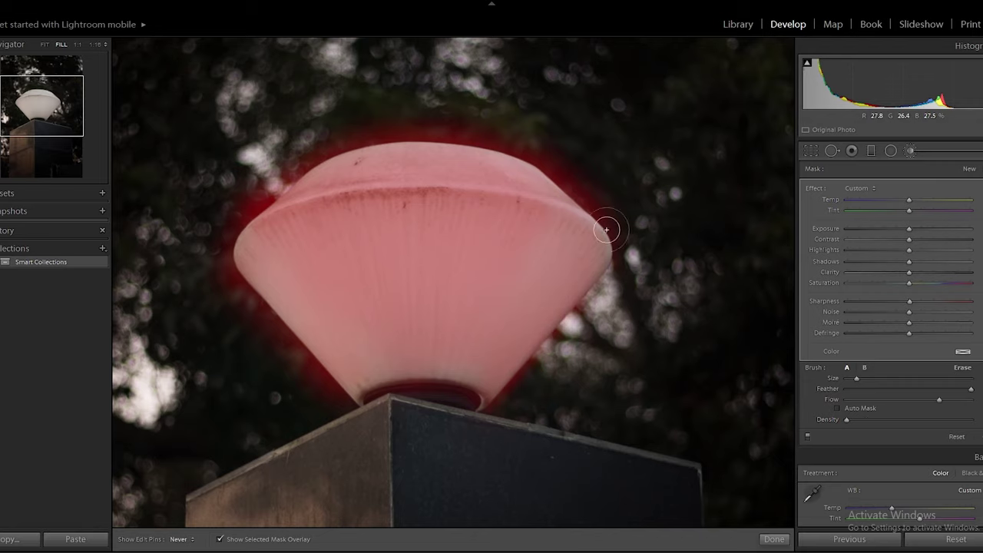
left_click_drag(324, 381, 526, 159)
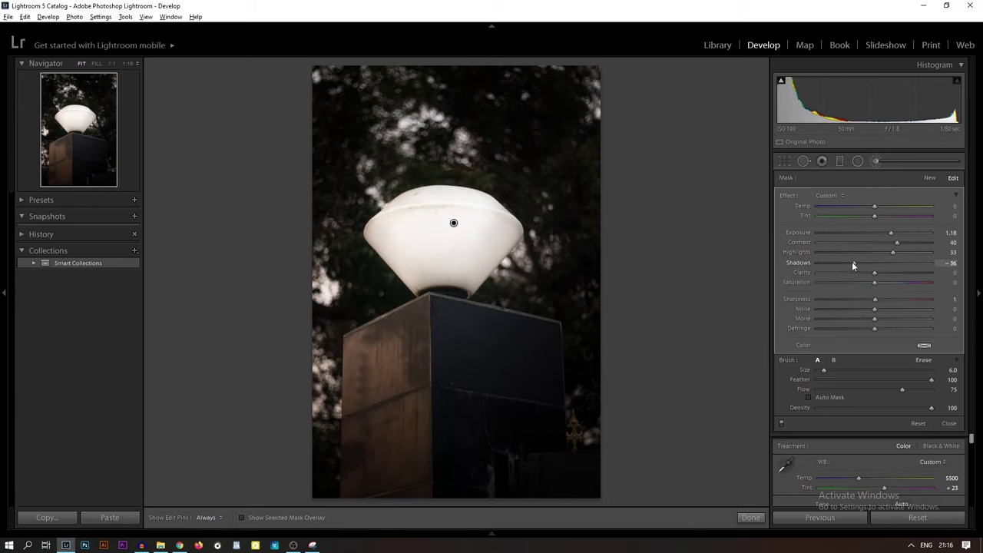
Tint the brushed lamp shade adjustment yellow
left_click(924, 344)
left_click(744, 358)
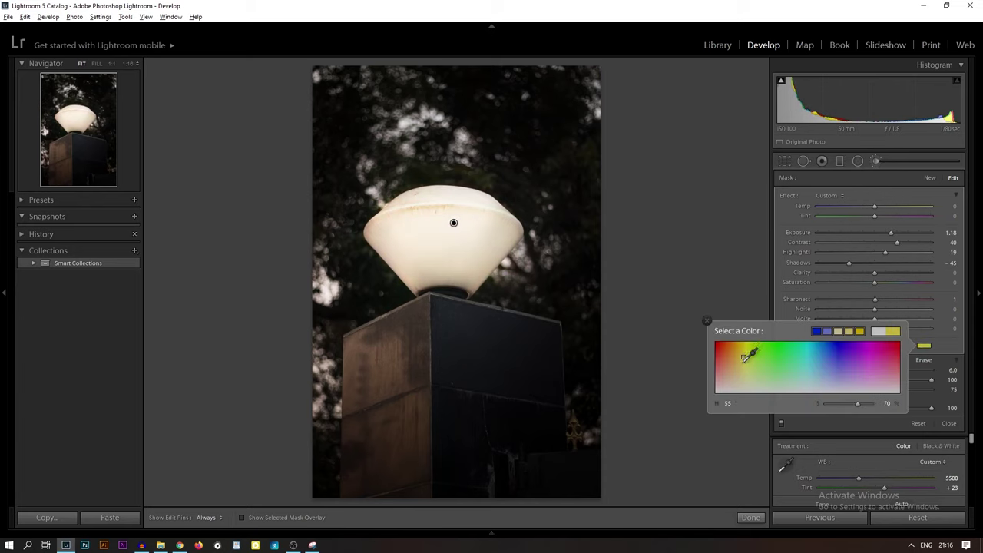
left_click(704, 318)
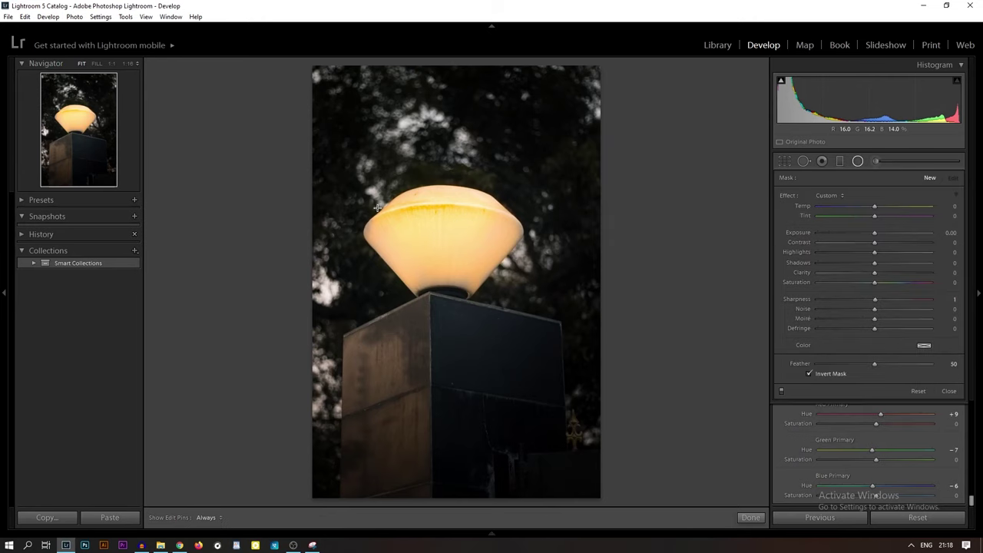
Place a radial filter over the lamp with Temp 29, Exposure 0.31, Sharpness 32, and choose its tint
left_click_drag(425, 216, 491, 234)
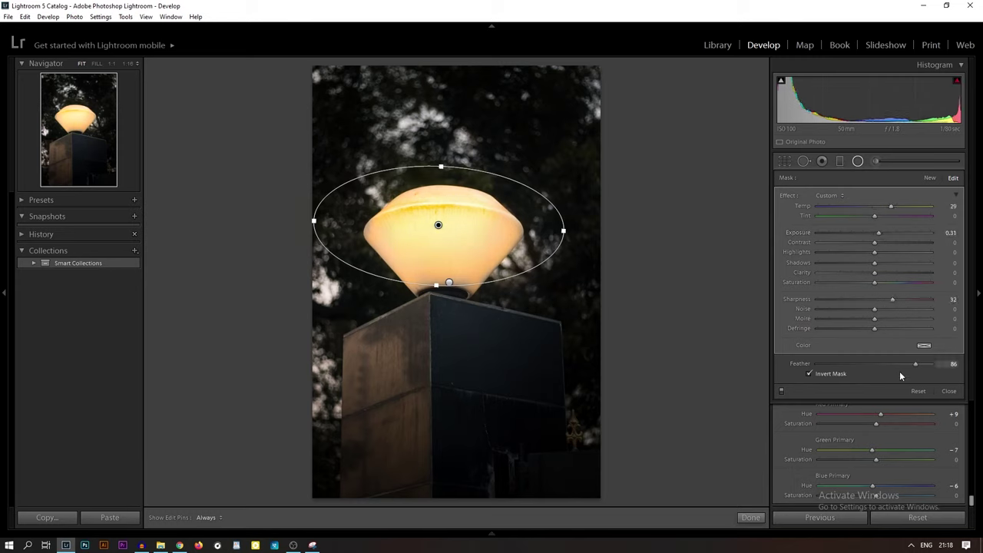
left_click(924, 345)
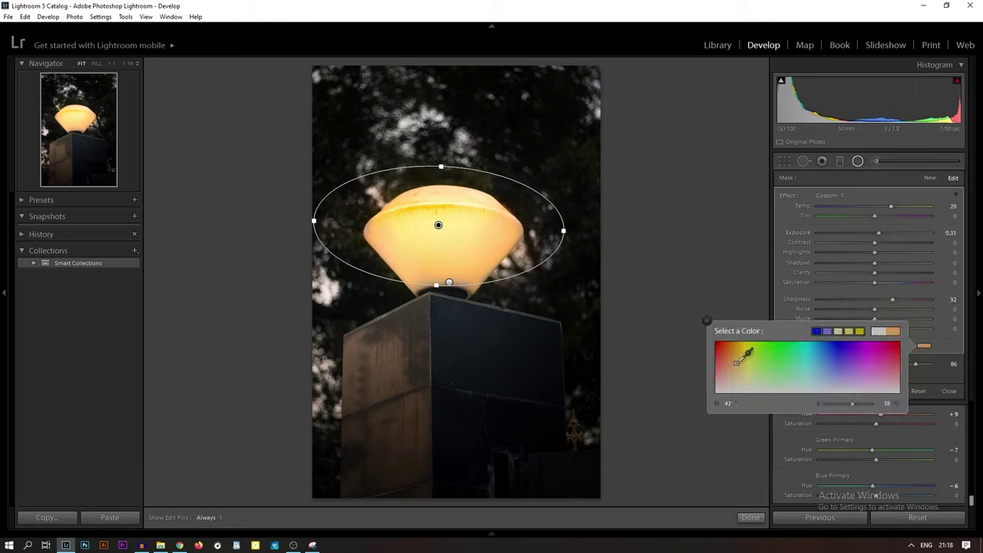